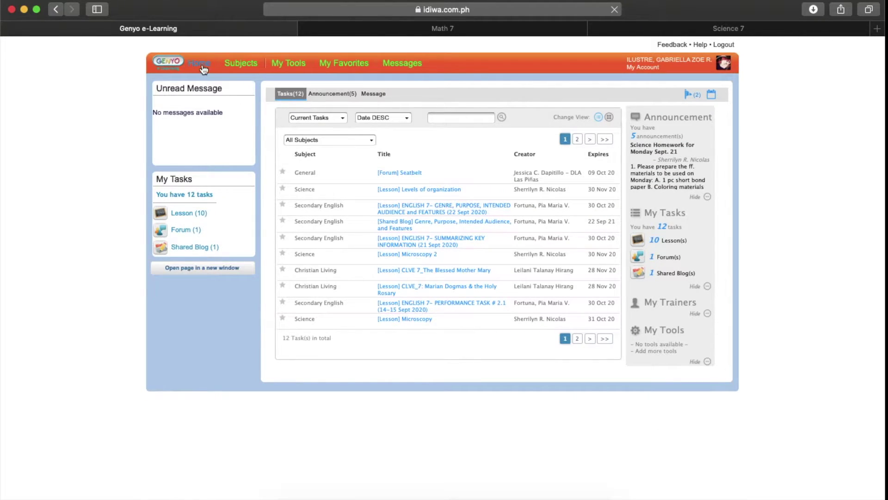
Step: Open the ePortfolio tool and go to its style customization page
{"action": "left_click", "coordinate": [284, 65]}
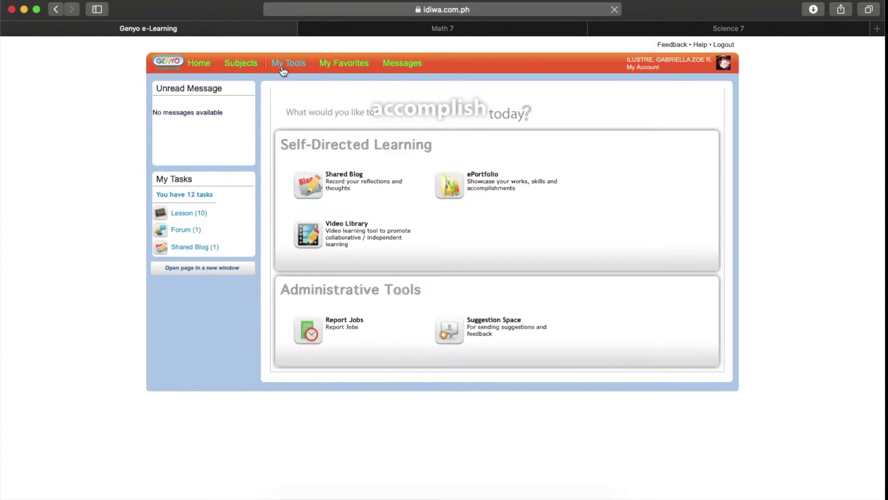
{"action": "left_click", "coordinate": [450, 185]}
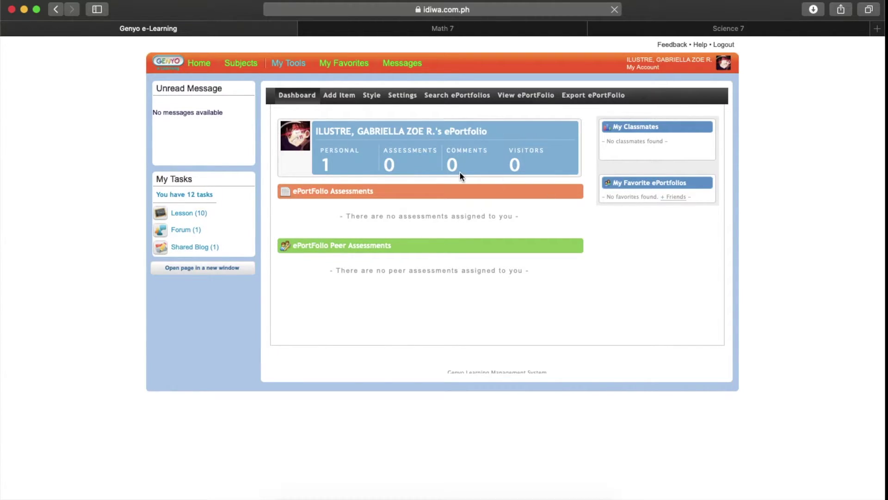
{"action": "left_click", "coordinate": [370, 99]}
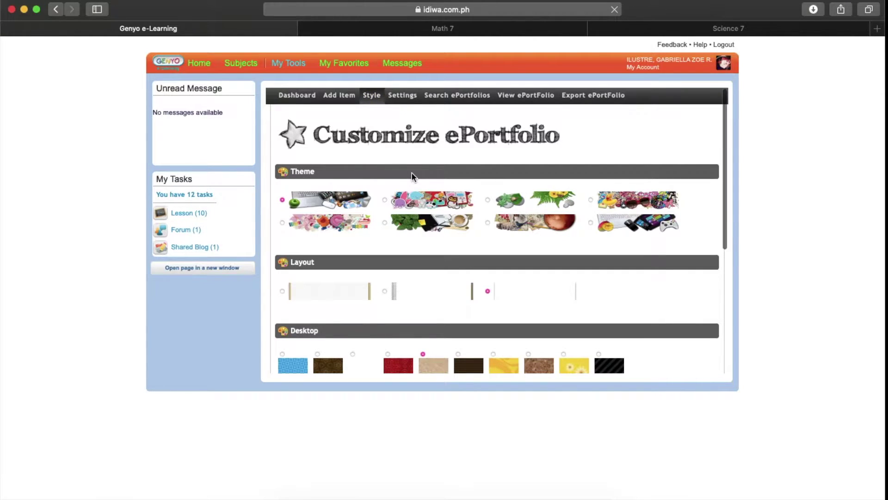
Step: Pick the pink floral theme and the second layout for the ePortfolio, and look over the desktop backgrounds
{"action": "scroll", "coordinate": [411, 176], "scroll_direction": "down", "scroll_amount": 3}
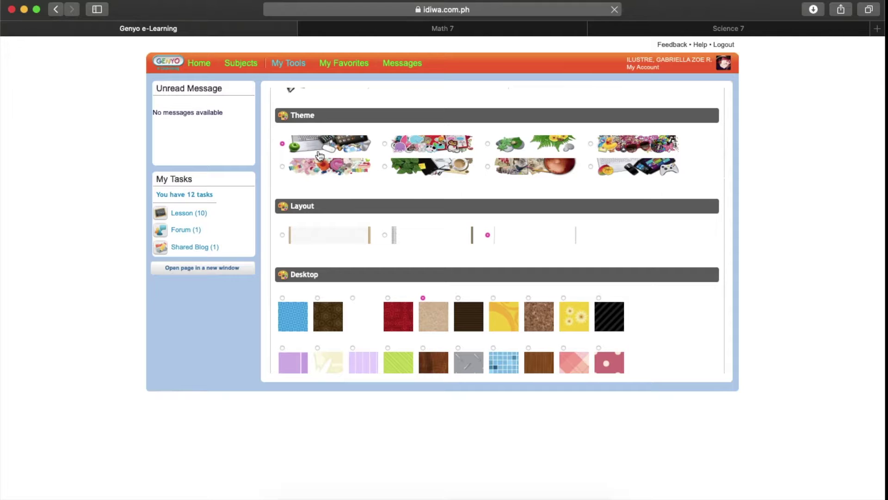
{"action": "left_click", "coordinate": [319, 170]}
{"action": "scroll", "coordinate": [294, 165], "scroll_direction": "down", "scroll_amount": 2}
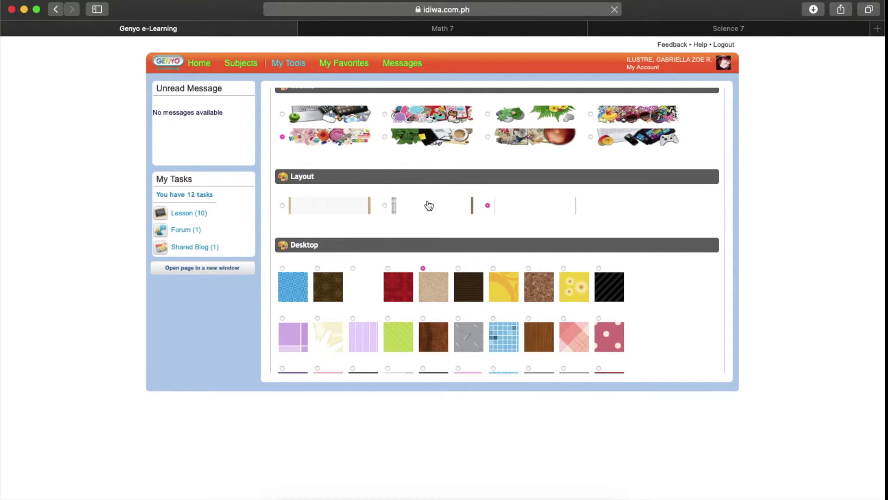
{"action": "left_click", "coordinate": [385, 205]}
{"action": "scroll", "coordinate": [385, 206], "scroll_direction": "down", "scroll_amount": 2}
{"action": "scroll", "coordinate": [379, 289], "scroll_direction": "down", "scroll_amount": 3}
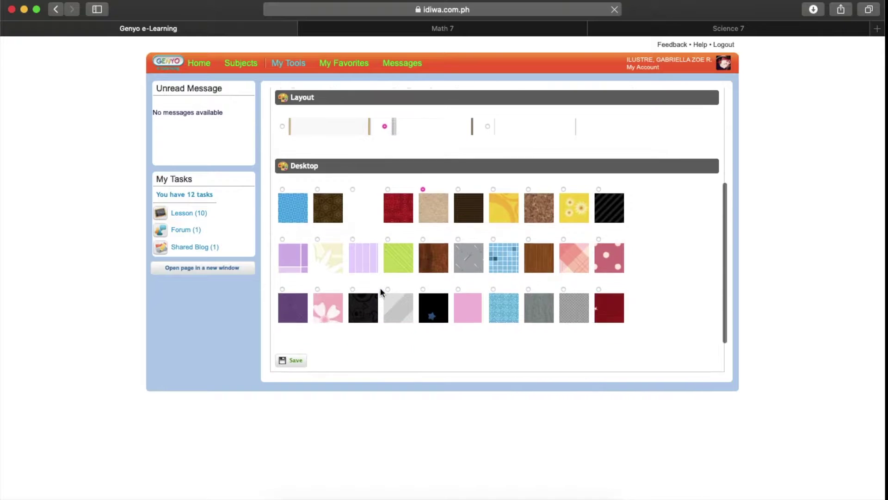
{"action": "scroll", "coordinate": [380, 291], "scroll_direction": "down", "scroll_amount": 2}
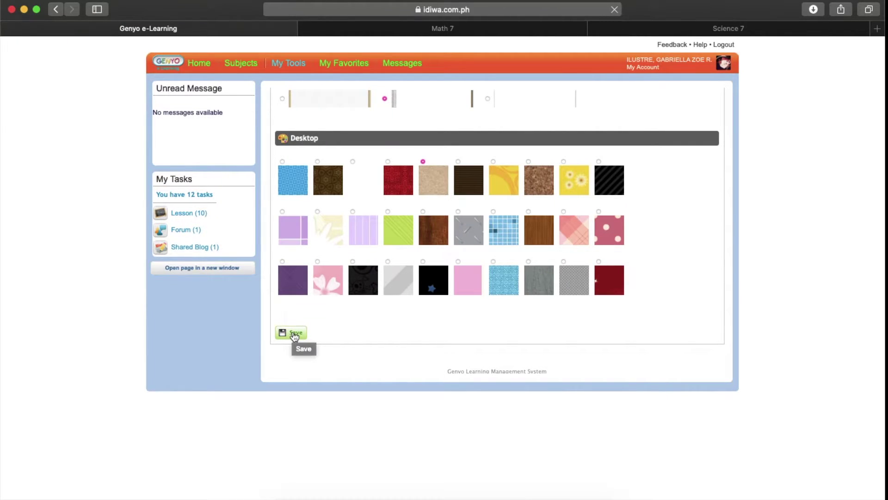
{"action": "scroll", "coordinate": [294, 334], "scroll_direction": "up", "scroll_amount": 8}
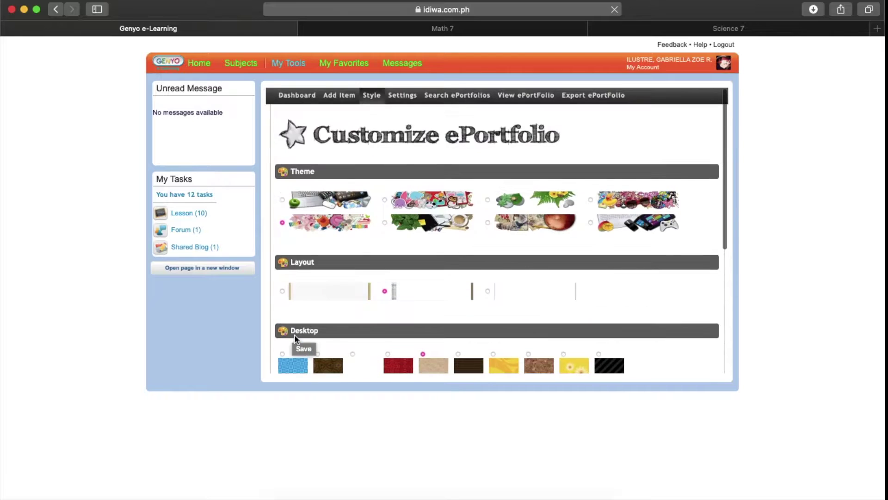
Step: Look at the Self Introduction editor in the ePortfolio settings and the level and class fields of the ePortfolio search
{"action": "left_click", "coordinate": [398, 106]}
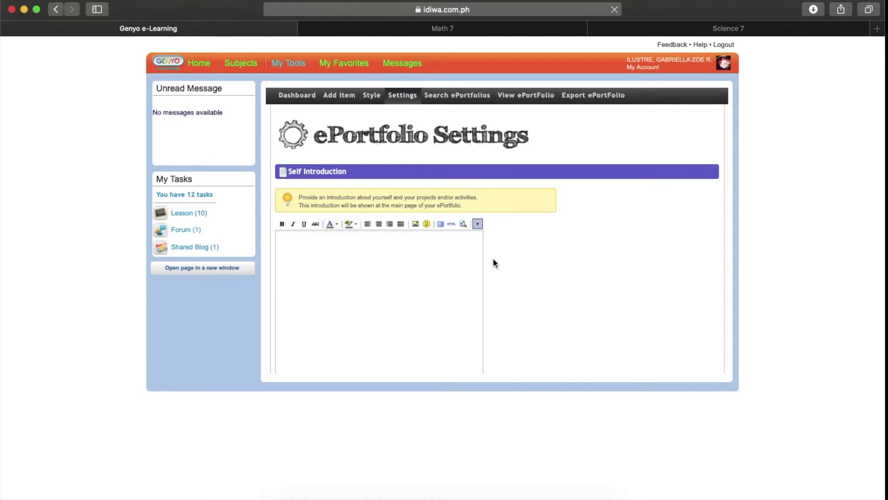
{"action": "scroll", "coordinate": [492, 263], "scroll_direction": "down", "scroll_amount": 3}
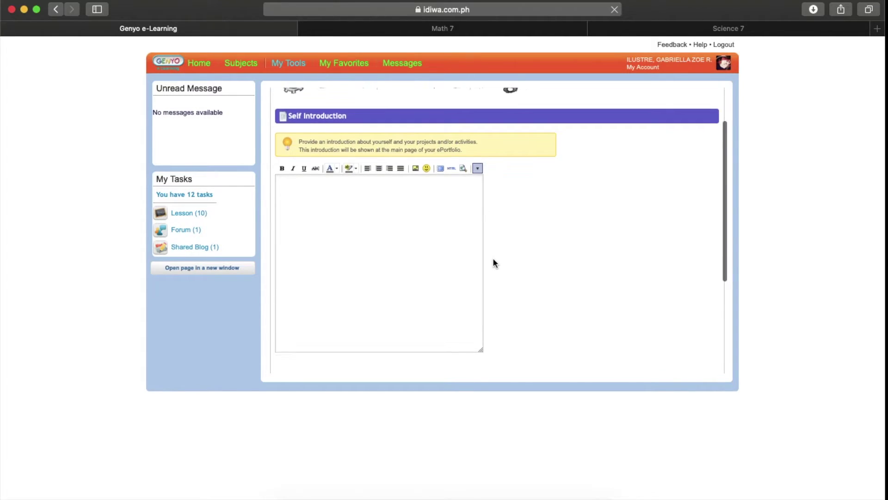
{"action": "left_click", "coordinate": [329, 214]}
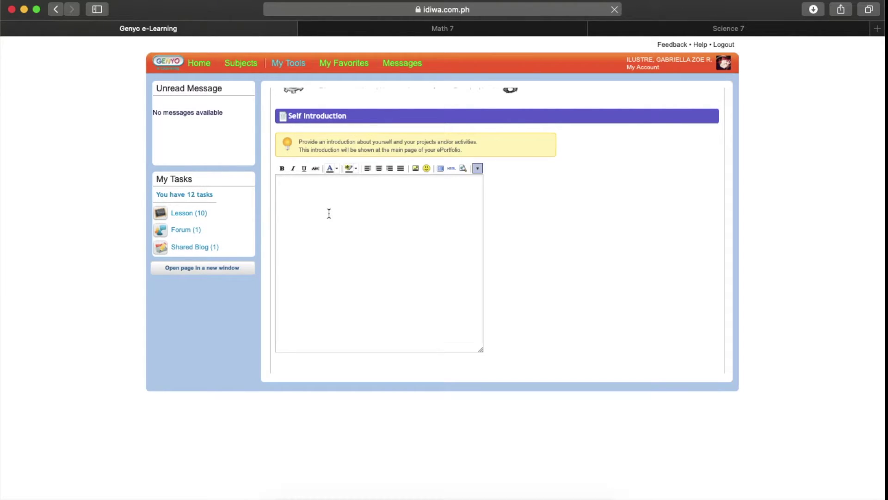
{"action": "scroll", "coordinate": [329, 213], "scroll_direction": "up", "scroll_amount": 3}
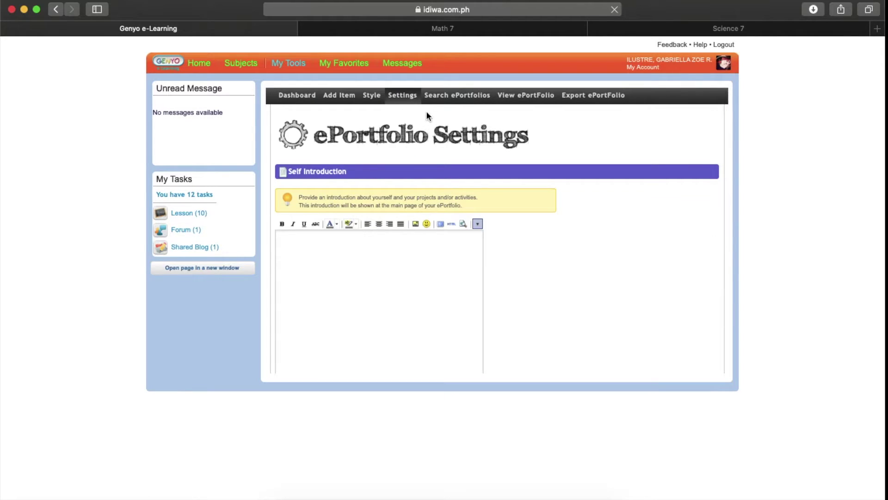
{"action": "left_click", "coordinate": [443, 103]}
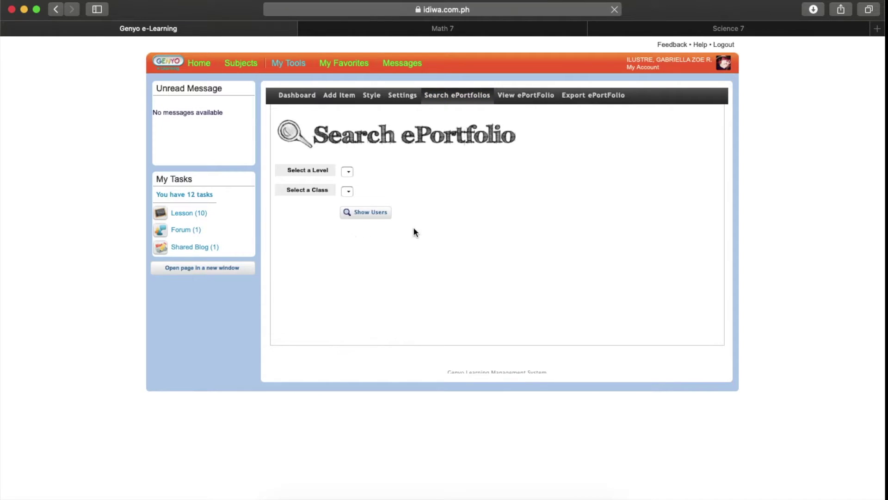
Step: View the ePortfolio and look through its profile, certificates, readings and latest work sections
{"action": "left_click", "coordinate": [520, 102]}
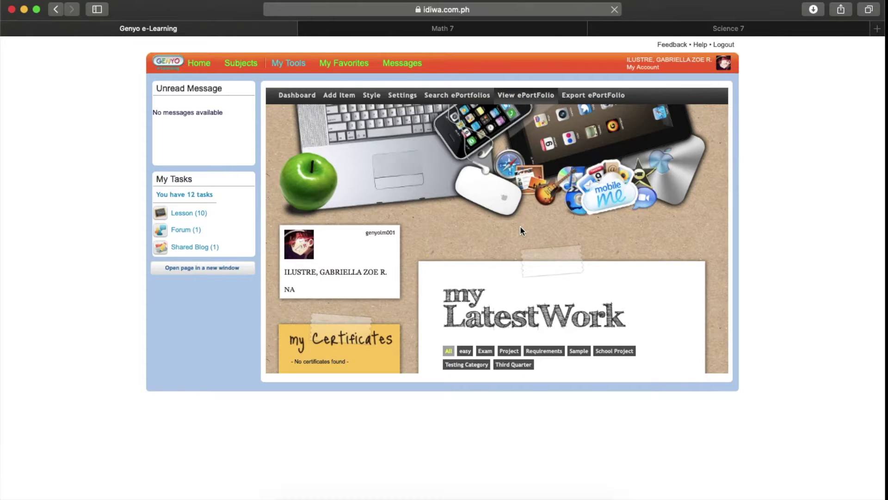
{"action": "scroll", "coordinate": [520, 230], "scroll_direction": "down", "scroll_amount": 3}
{"action": "scroll", "coordinate": [520, 230], "scroll_direction": "down", "scroll_amount": 3}
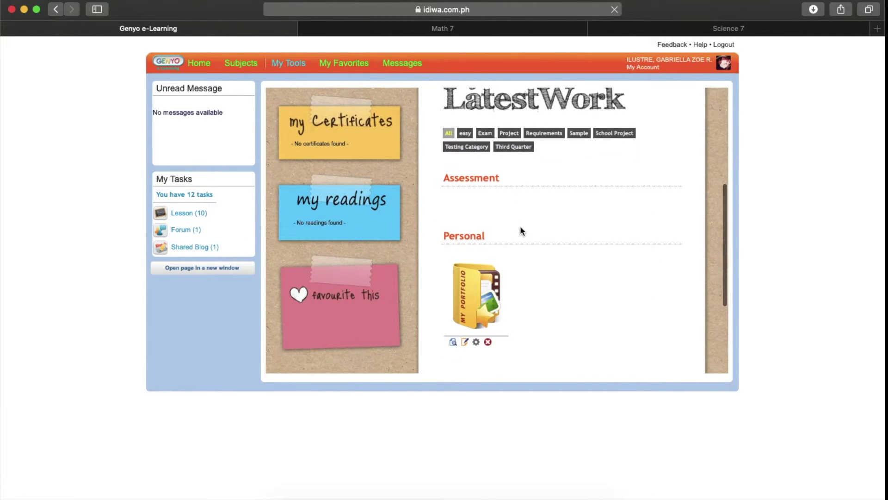
{"action": "scroll", "coordinate": [519, 229], "scroll_direction": "up", "scroll_amount": 3}
{"action": "scroll", "coordinate": [520, 230], "scroll_direction": "down", "scroll_amount": 2}
{"action": "scroll", "coordinate": [519, 230], "scroll_direction": "up", "scroll_amount": 5}
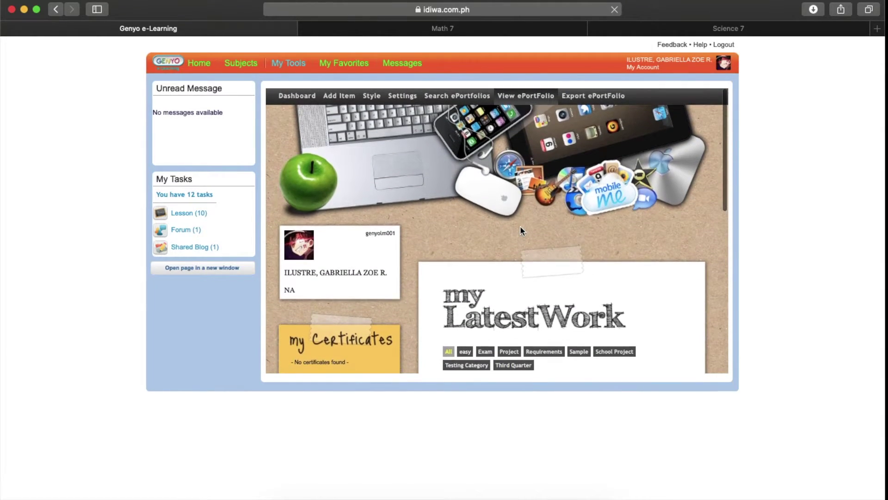
Step: Export the ePortfolio and check the exported file in the browser's download list
{"action": "left_click", "coordinate": [576, 103]}
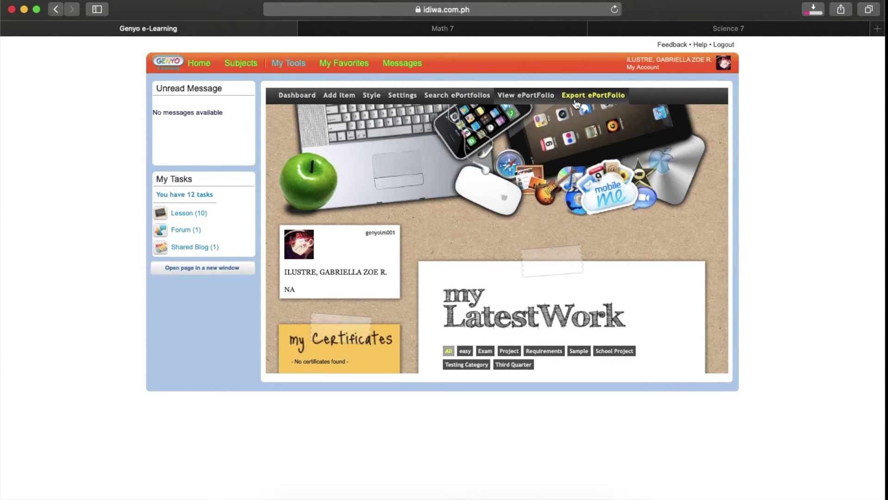
{"action": "scroll", "coordinate": [546, 278], "scroll_direction": "down", "scroll_amount": 5}
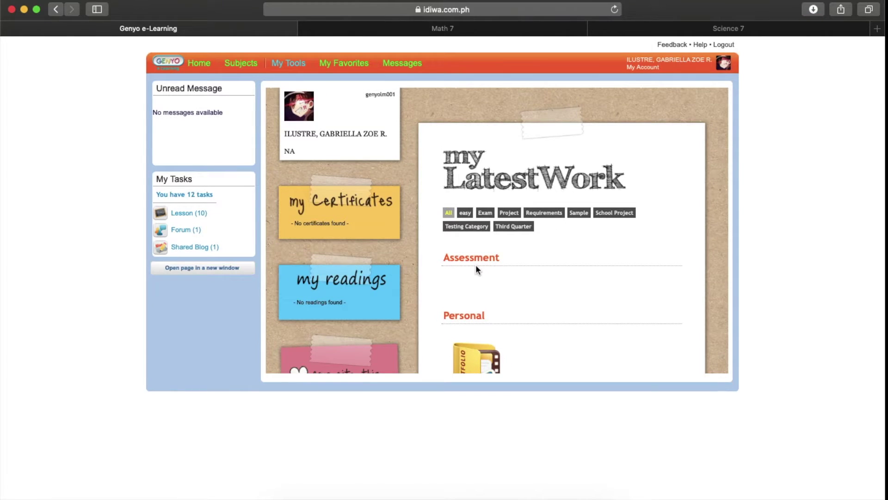
{"action": "scroll", "coordinate": [476, 268], "scroll_direction": "down", "scroll_amount": 1}
{"action": "scroll", "coordinate": [477, 269], "scroll_direction": "up", "scroll_amount": 6}
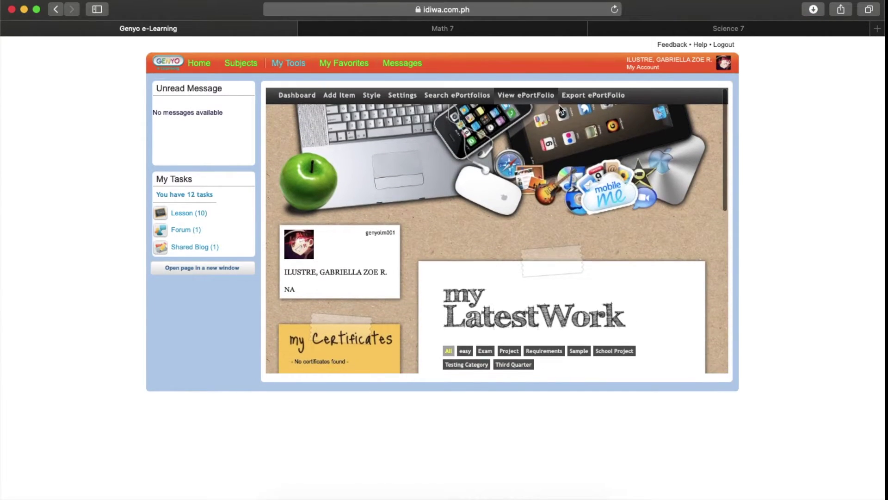
{"action": "left_click", "coordinate": [812, 9]}
{"action": "left_click", "coordinate": [809, 10]}
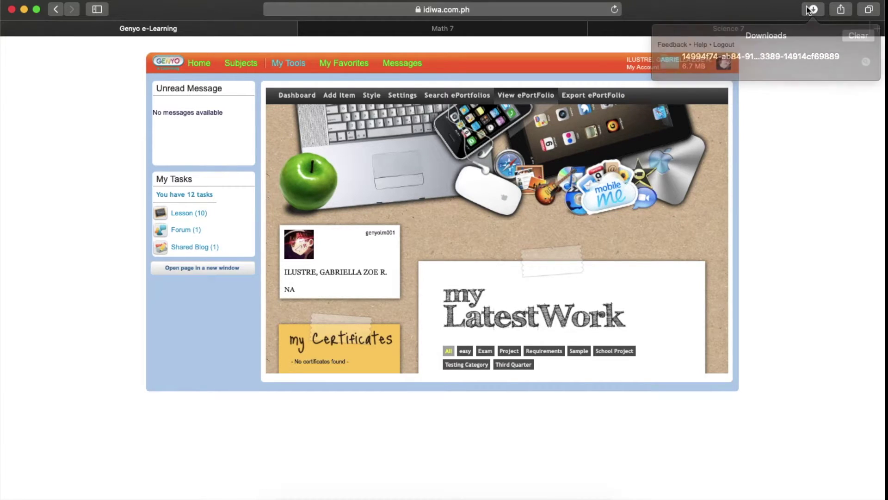
Step: Add a new ePortfolio item in the Sample category with the title "My eprotfolio" and continue to its description
{"action": "left_click", "coordinate": [297, 97]}
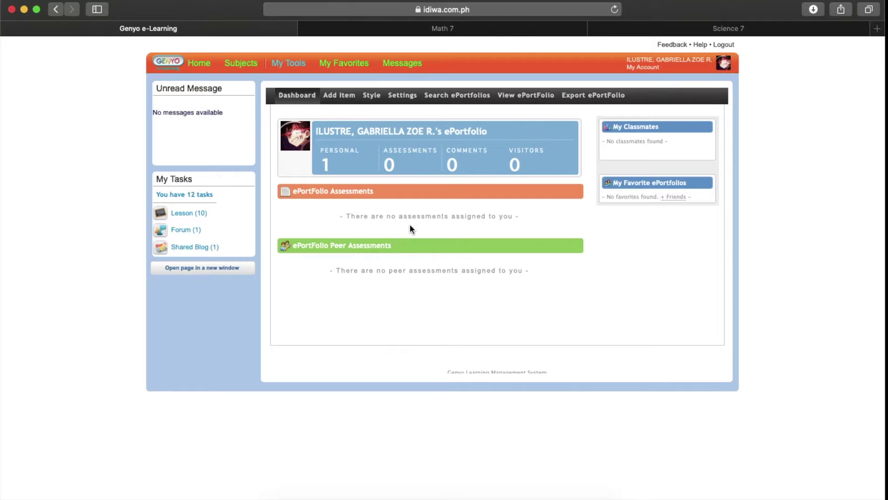
{"action": "left_click", "coordinate": [342, 97]}
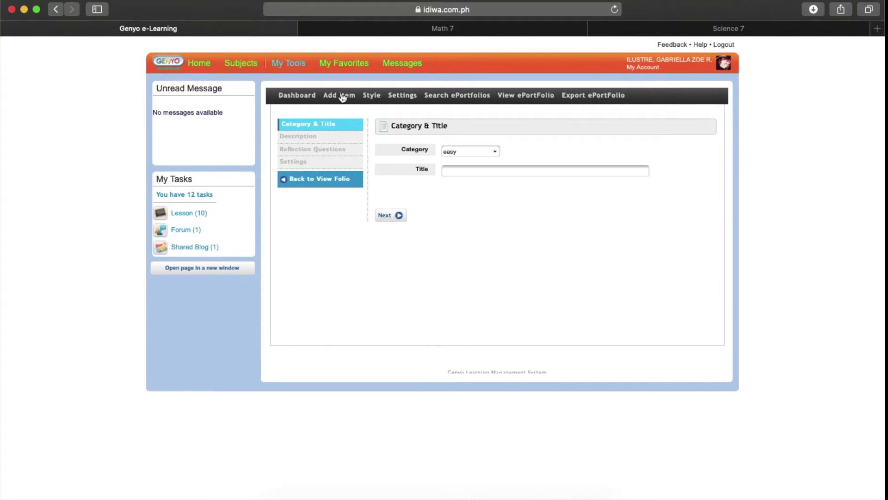
{"action": "left_click", "coordinate": [467, 149]}
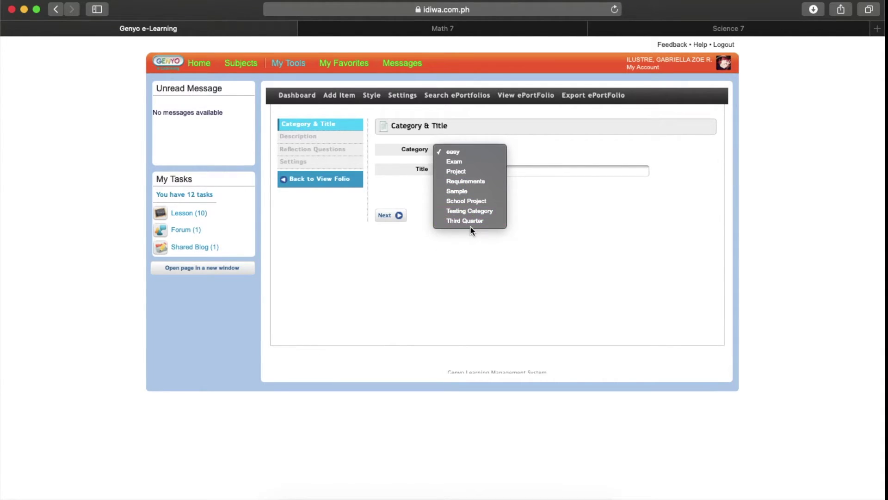
{"action": "left_click", "coordinate": [468, 193]}
{"action": "left_click", "coordinate": [465, 172]}
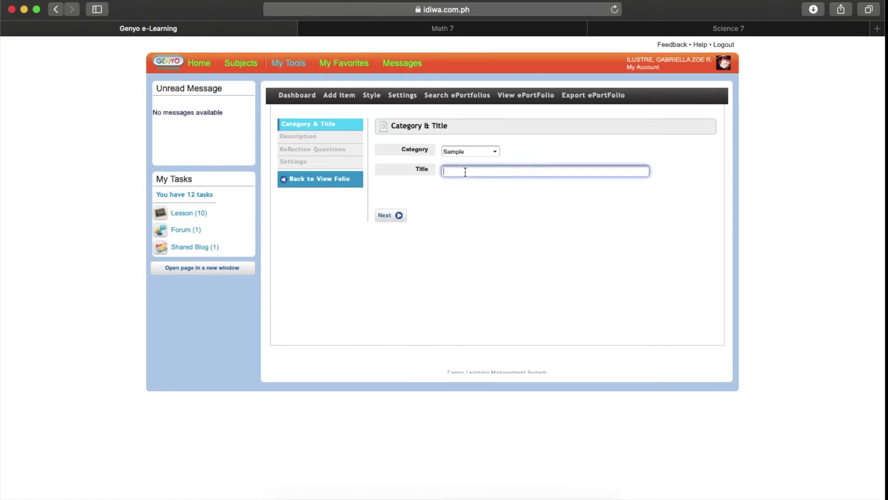
{"action": "type", "text": "My eprotfolio"}
{"action": "left_click", "coordinate": [387, 215]}
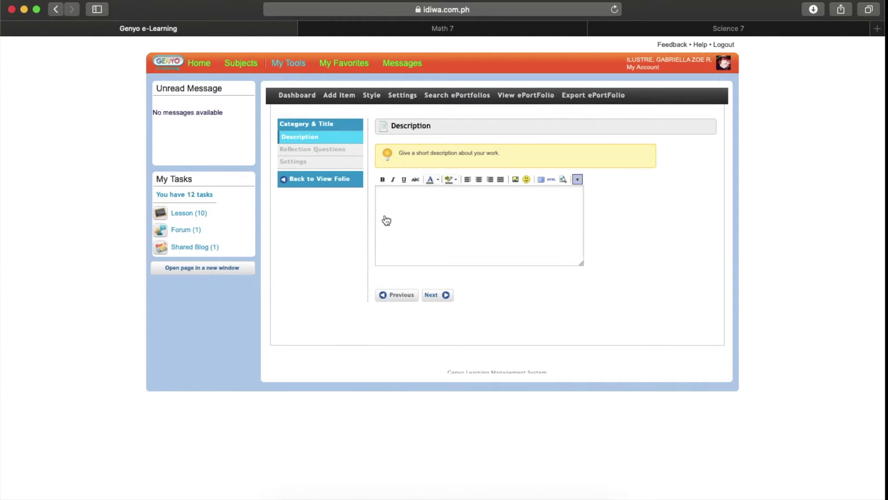
Step: Examine the image upload options for the item's description, including file selection and the resize choices, without uploading an image
{"action": "left_click", "coordinate": [394, 223]}
{"action": "left_click", "coordinate": [515, 179]}
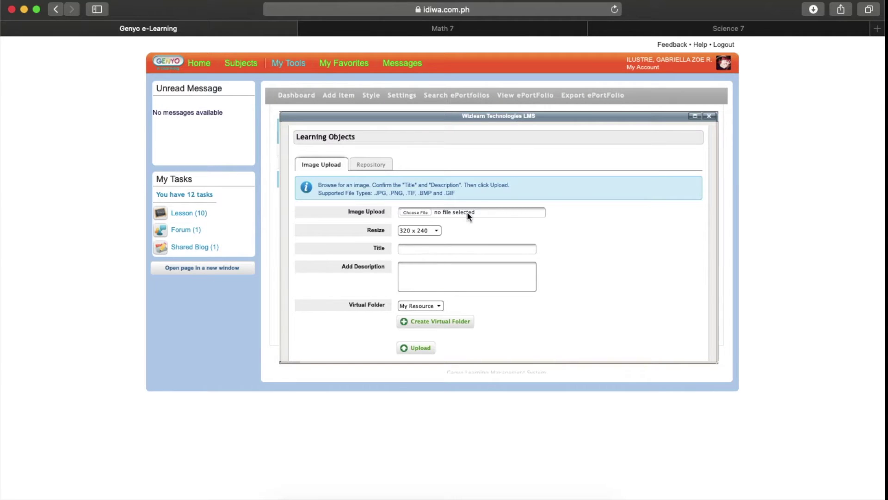
{"action": "left_click", "coordinate": [418, 212]}
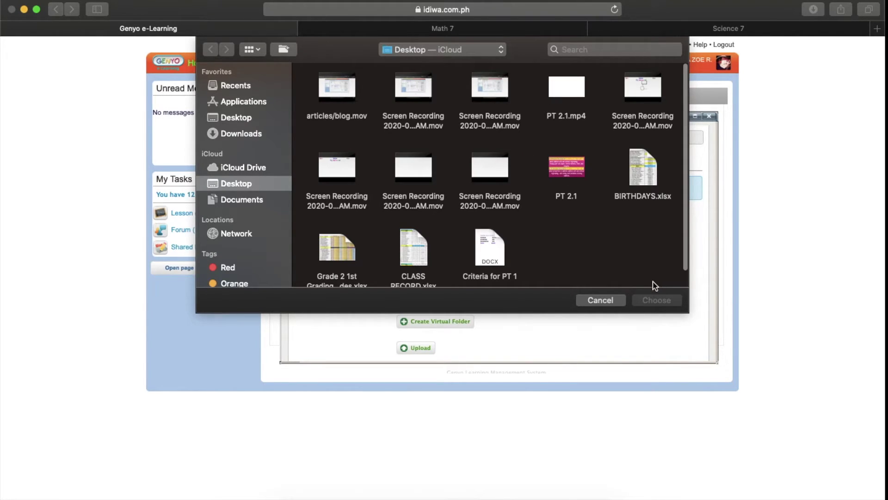
{"action": "left_click", "coordinate": [498, 251]}
{"action": "left_click", "coordinate": [610, 305]}
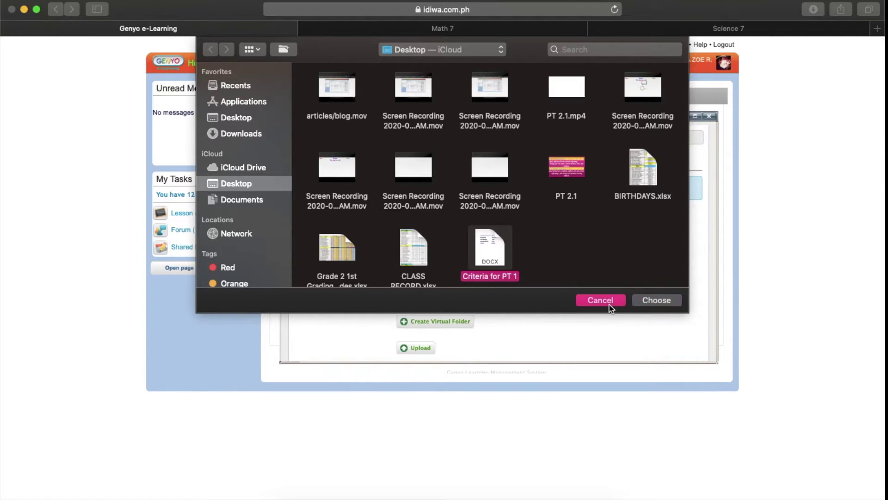
{"action": "left_click", "coordinate": [433, 231]}
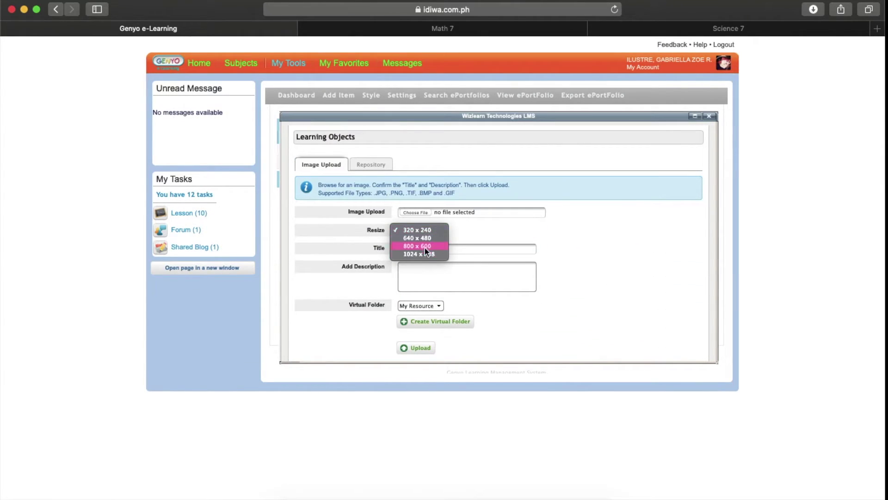
{"action": "left_click", "coordinate": [504, 233]}
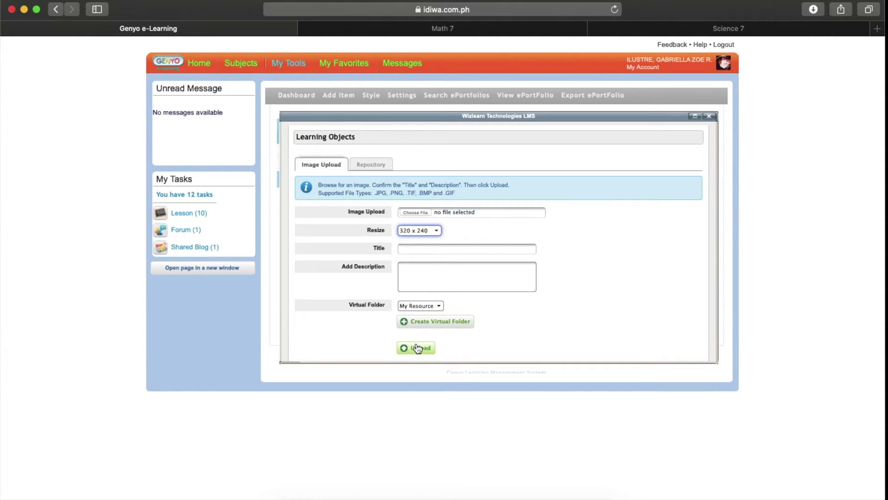
{"action": "scroll", "coordinate": [418, 348], "scroll_direction": "down", "scroll_amount": 1}
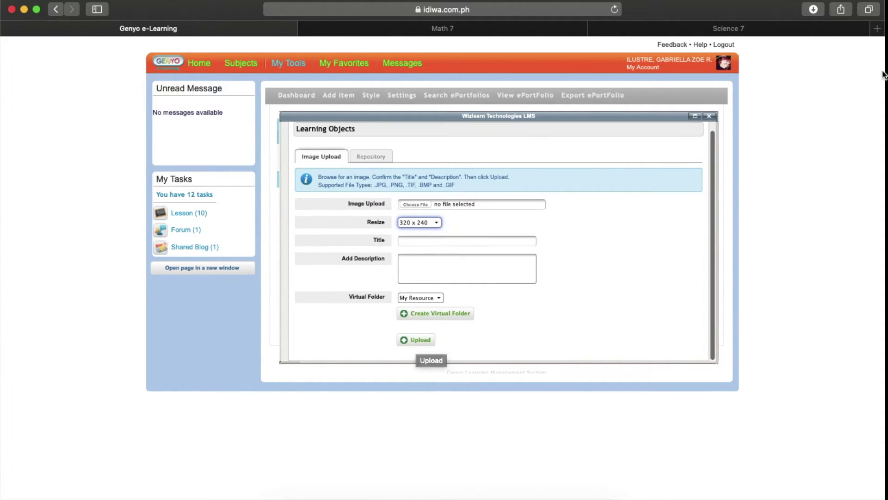
{"action": "left_click", "coordinate": [716, 120]}
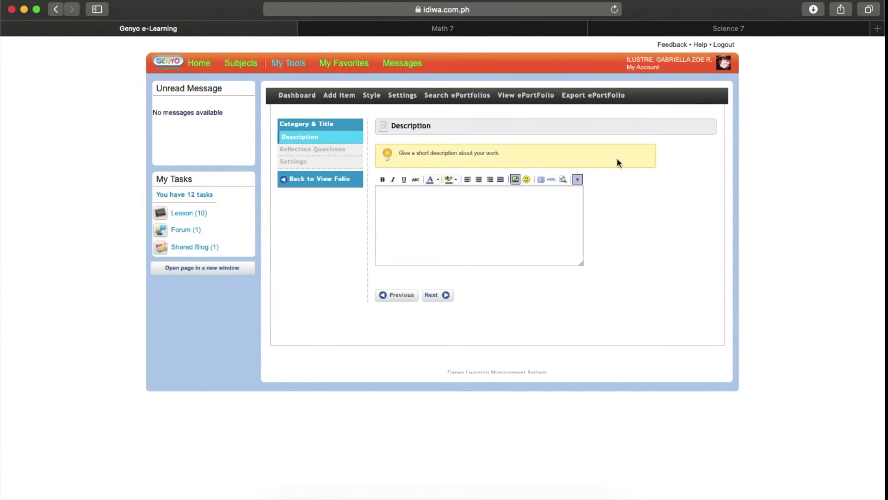
Step: Examine the video upload options for the item's description, including file selection, title and virtual folder, without uploading a video
{"action": "left_click", "coordinate": [577, 180]}
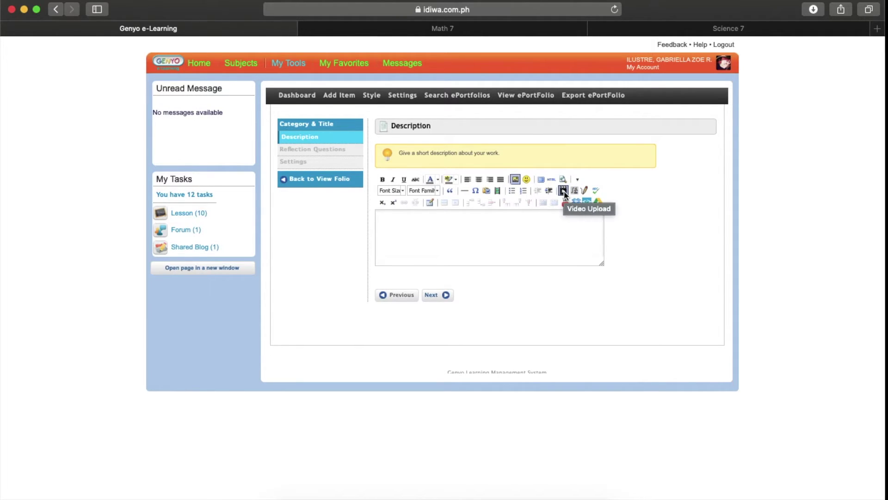
{"action": "left_click", "coordinate": [564, 191]}
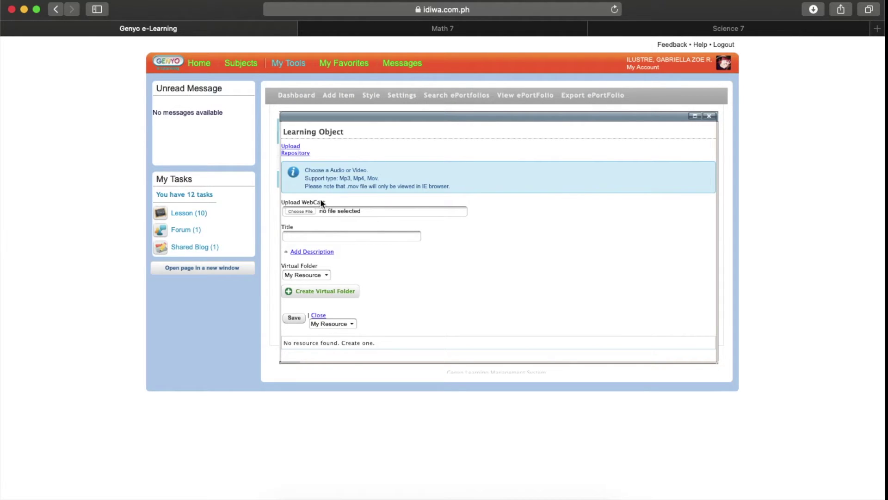
{"action": "left_click", "coordinate": [300, 211]}
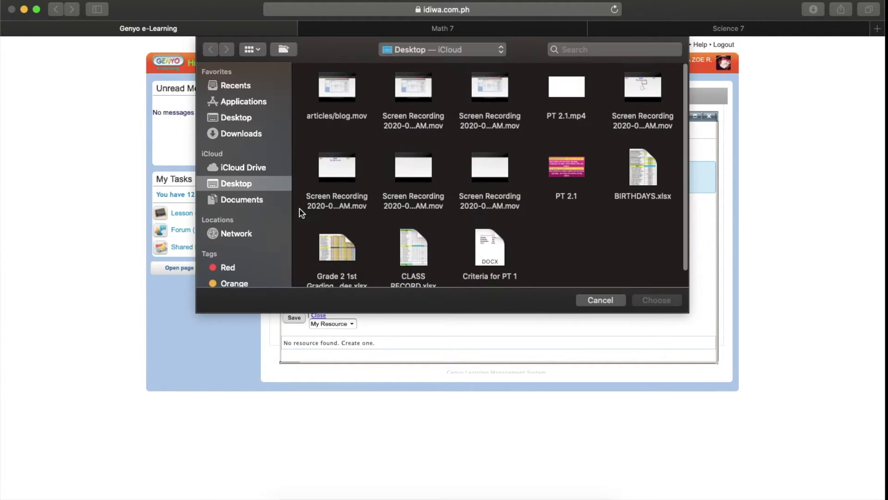
{"action": "left_click", "coordinate": [488, 178]}
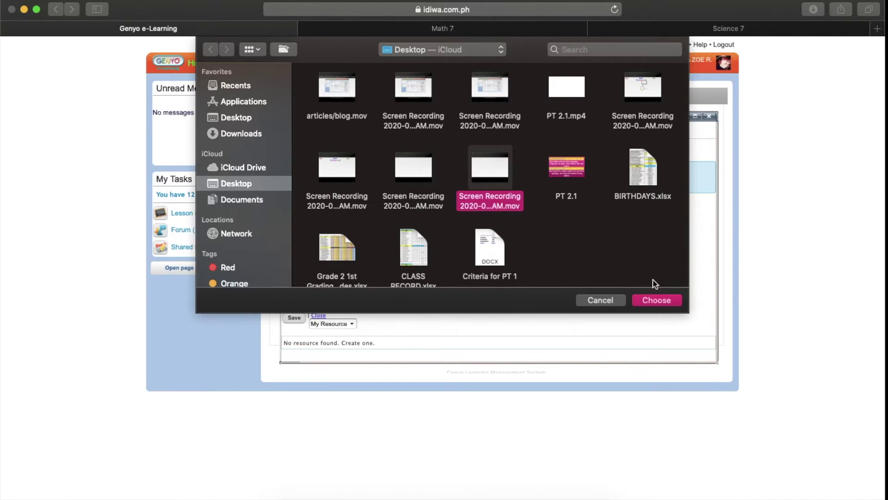
{"action": "left_click", "coordinate": [592, 299]}
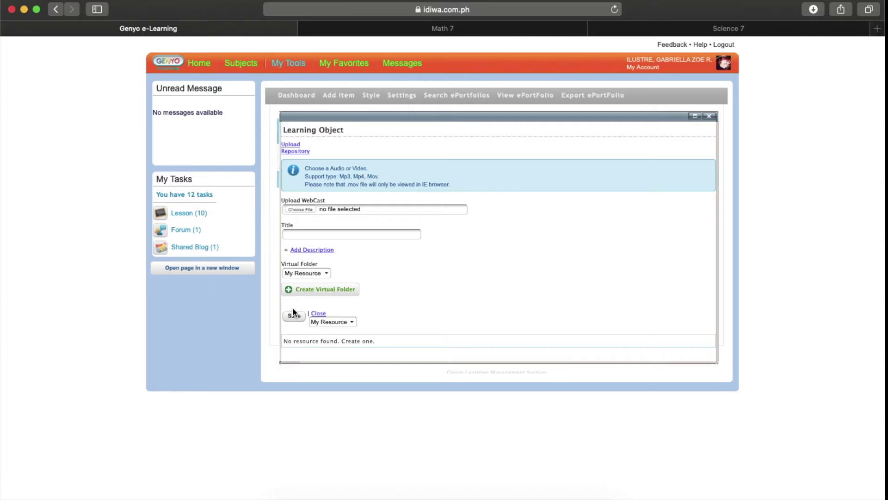
{"action": "left_click", "coordinate": [710, 117]}
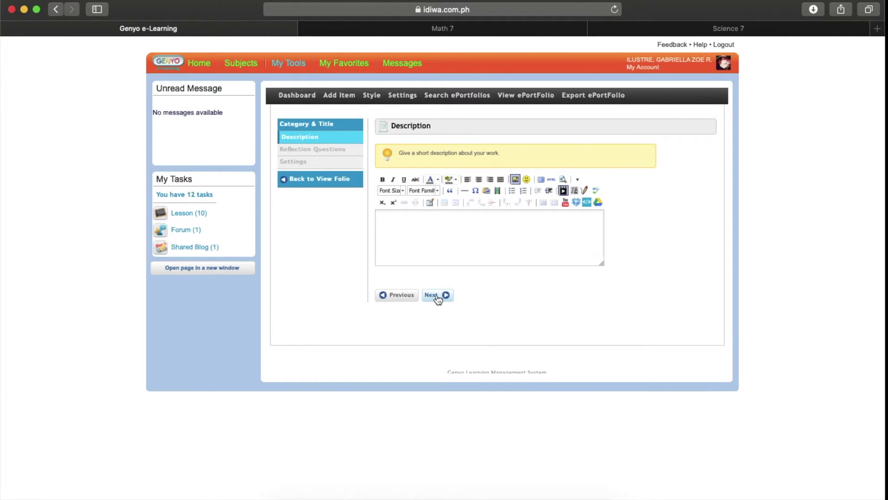
Step: Continue to the reflection questions, examine the question types and essay question form for adding a reflection, and return to the reflection list
{"action": "left_click", "coordinate": [436, 296]}
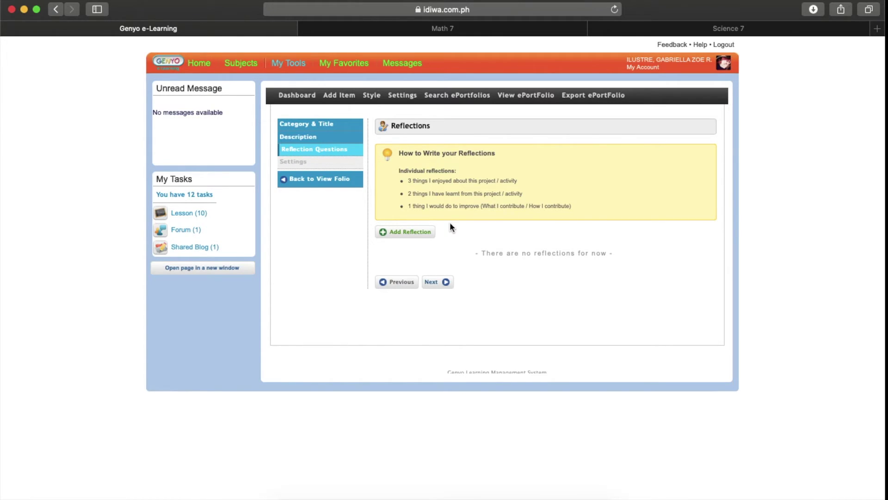
{"action": "left_click", "coordinate": [426, 240]}
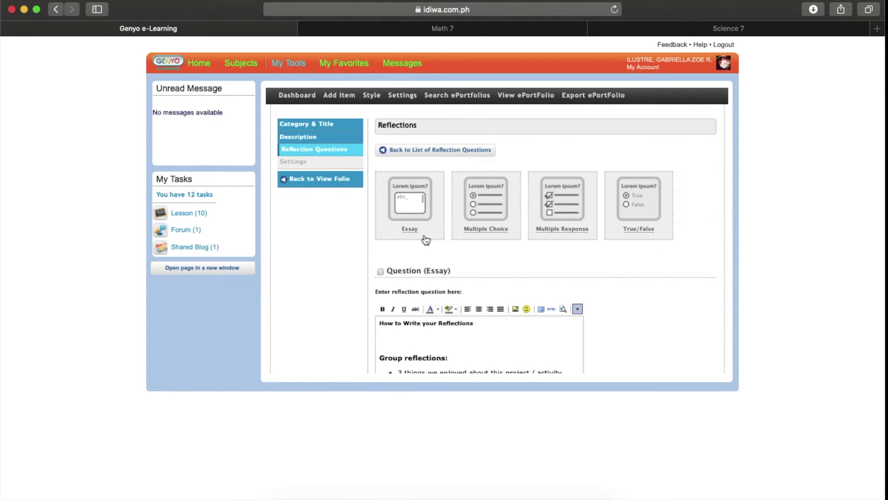
{"action": "scroll", "coordinate": [425, 240], "scroll_direction": "down", "scroll_amount": 3}
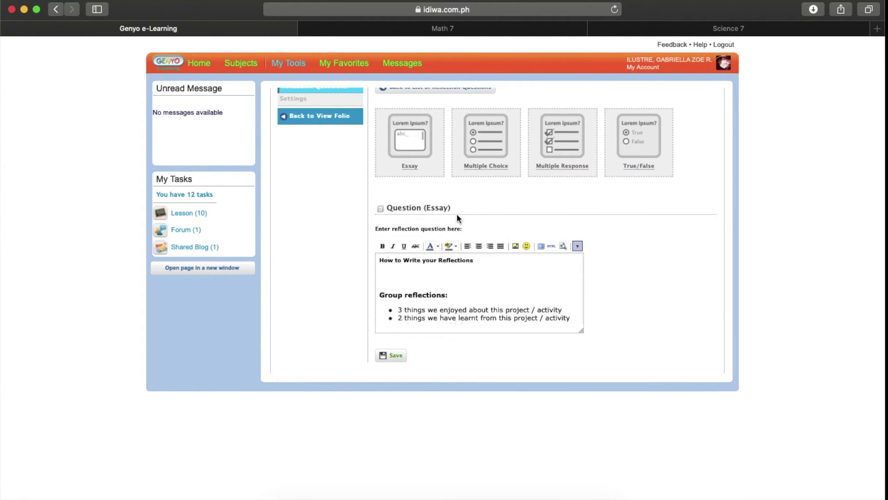
{"action": "scroll", "coordinate": [397, 154], "scroll_direction": "down", "scroll_amount": 1}
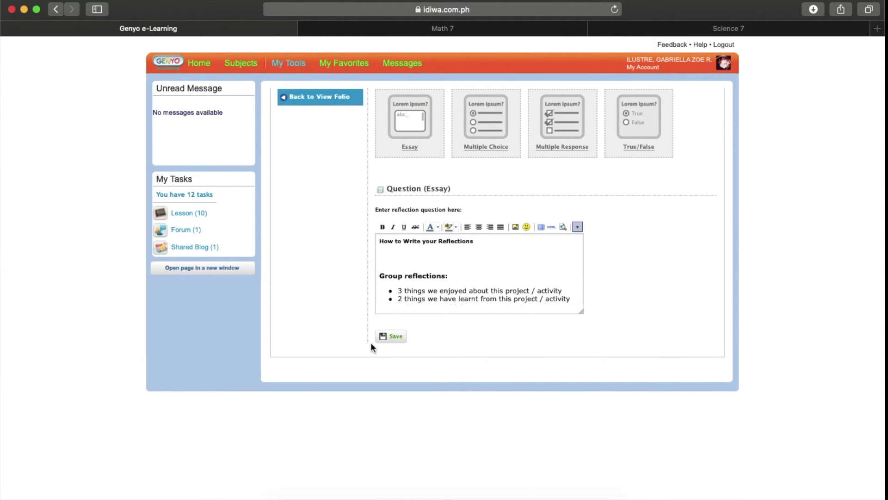
{"action": "scroll", "coordinate": [371, 345], "scroll_direction": "up", "scroll_amount": 4}
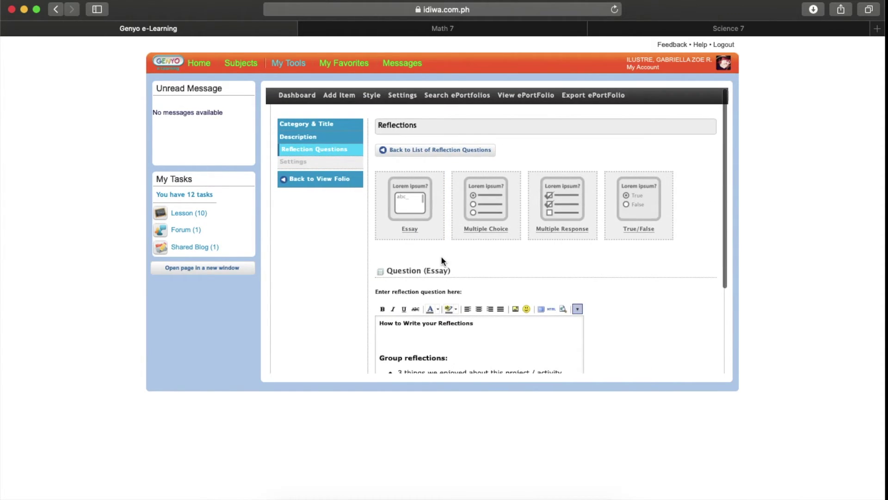
{"action": "left_click", "coordinate": [383, 153]}
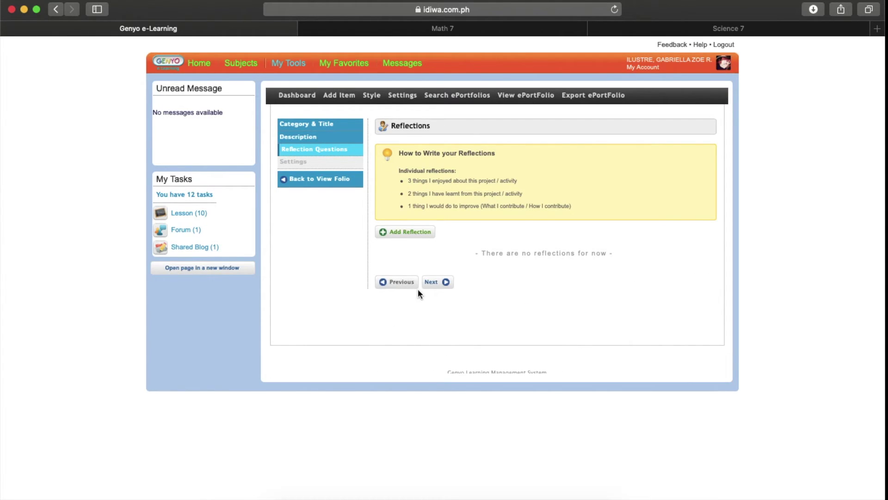
Step: Continue to the item's settings, keep file upload and peer response enabled, and create the ePortfolio item
{"action": "left_click", "coordinate": [429, 282]}
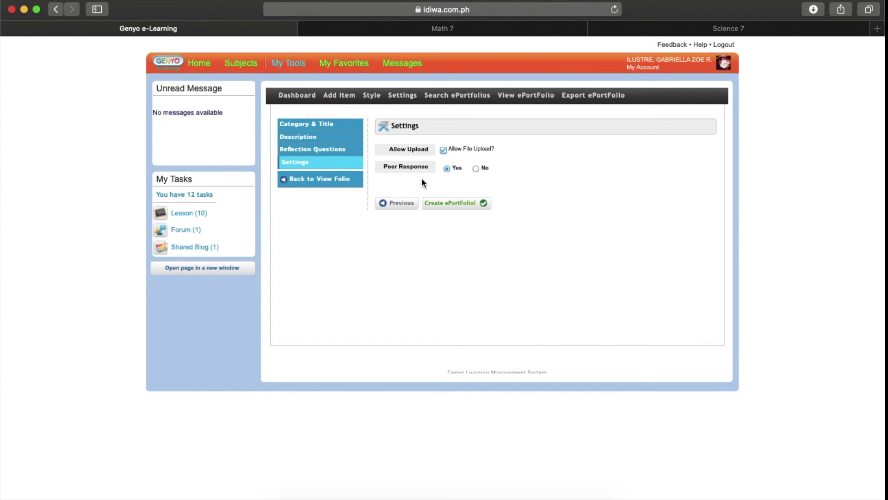
{"action": "left_click", "coordinate": [452, 207]}
{"action": "scroll", "coordinate": [452, 211], "scroll_direction": "down", "scroll_amount": 5}
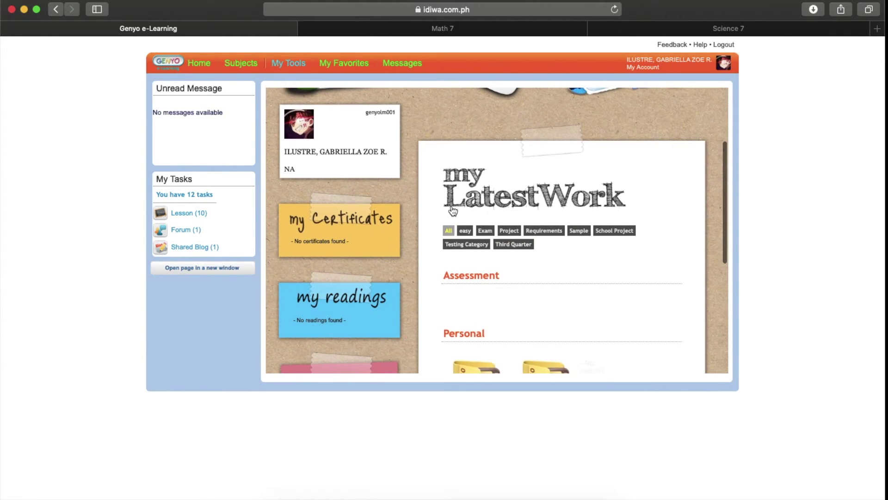
{"action": "scroll", "coordinate": [453, 211], "scroll_direction": "down", "scroll_amount": 3}
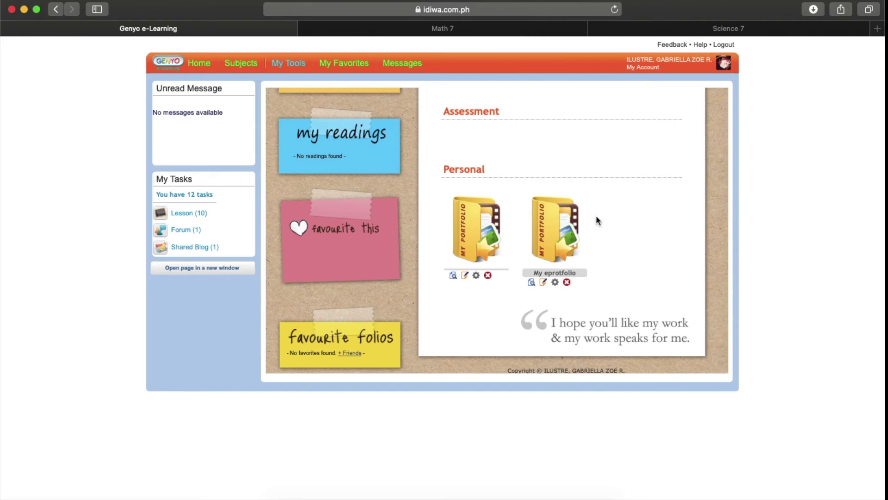
Step: Edit the "My eprotfolio" item, review its photo album, supporting files and preview image sections, and save the assessment
{"action": "scroll", "coordinate": [575, 274], "scroll_direction": "up", "scroll_amount": 2}
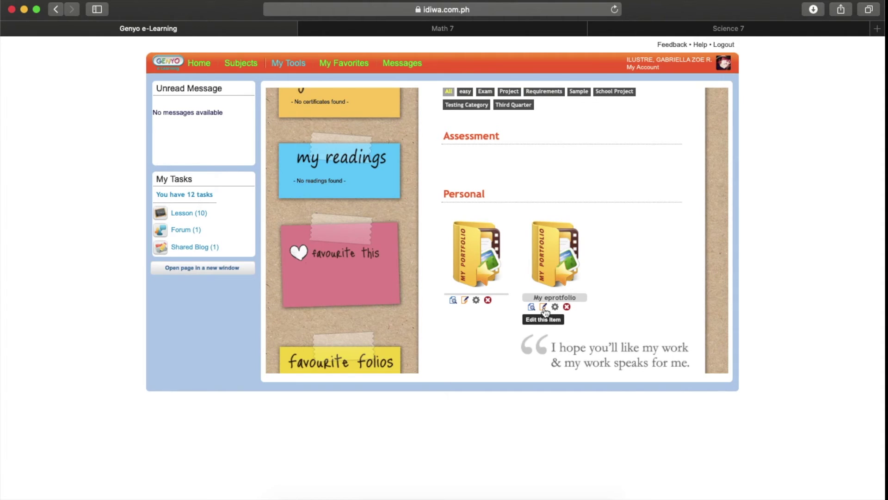
{"action": "left_click", "coordinate": [543, 307]}
{"action": "scroll", "coordinate": [530, 231], "scroll_direction": "down", "scroll_amount": 5}
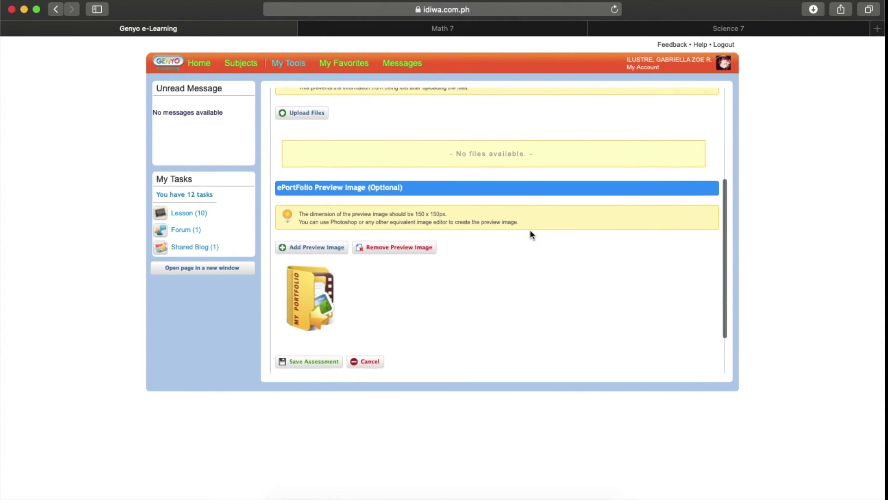
{"action": "scroll", "coordinate": [530, 231], "scroll_direction": "up", "scroll_amount": 5}
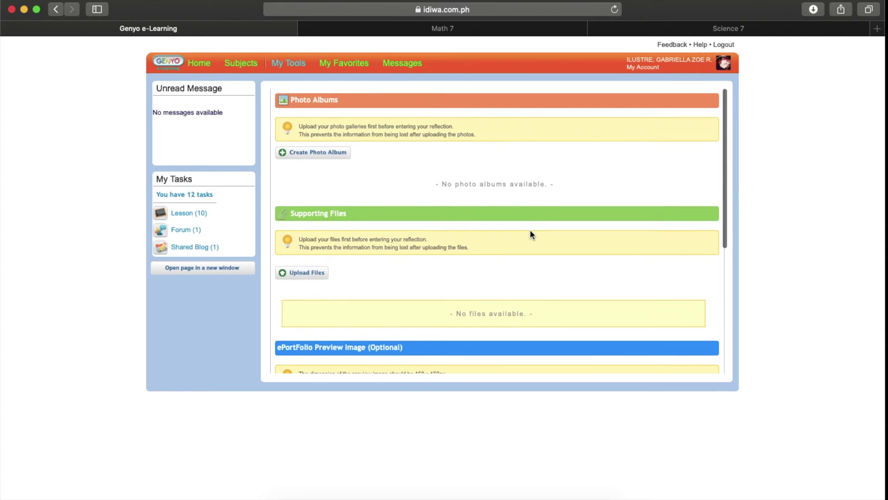
{"action": "scroll", "coordinate": [530, 233], "scroll_direction": "down", "scroll_amount": 5}
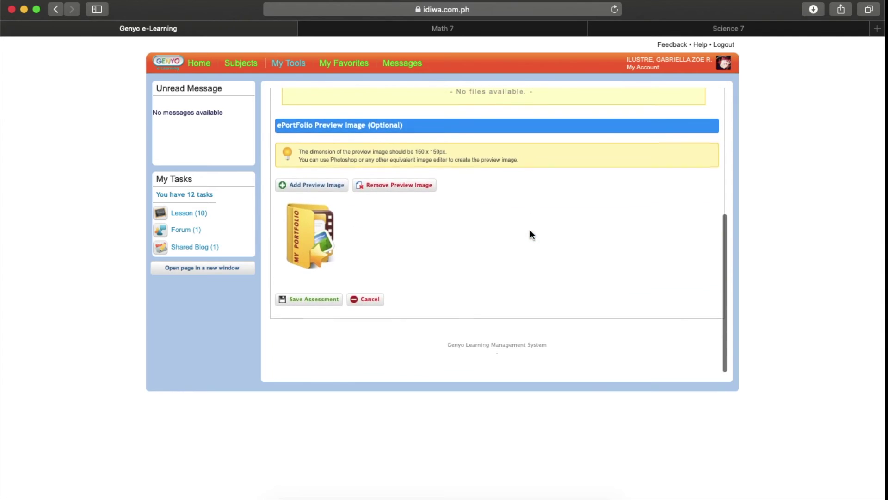
{"action": "left_click", "coordinate": [334, 307]}
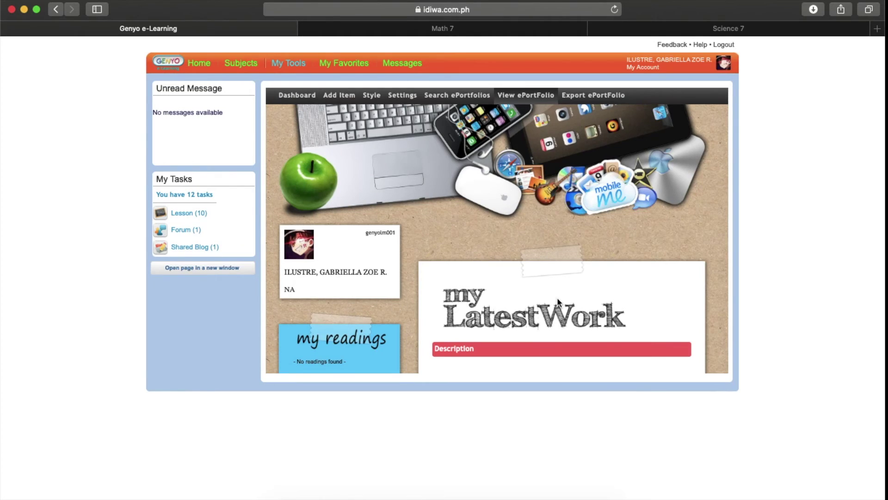
Step: Look through the item's description, reflections and photo album sections, and return to the ePortfolio dashboard
{"action": "scroll", "coordinate": [559, 301], "scroll_direction": "down", "scroll_amount": 10}
{"action": "scroll", "coordinate": [558, 301], "scroll_direction": "up", "scroll_amount": 10}
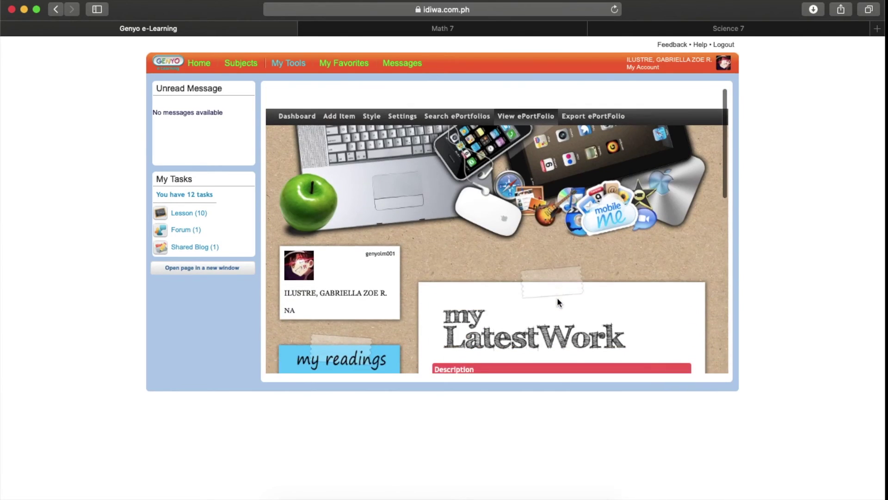
{"action": "scroll", "coordinate": [558, 302], "scroll_direction": "down", "scroll_amount": 3}
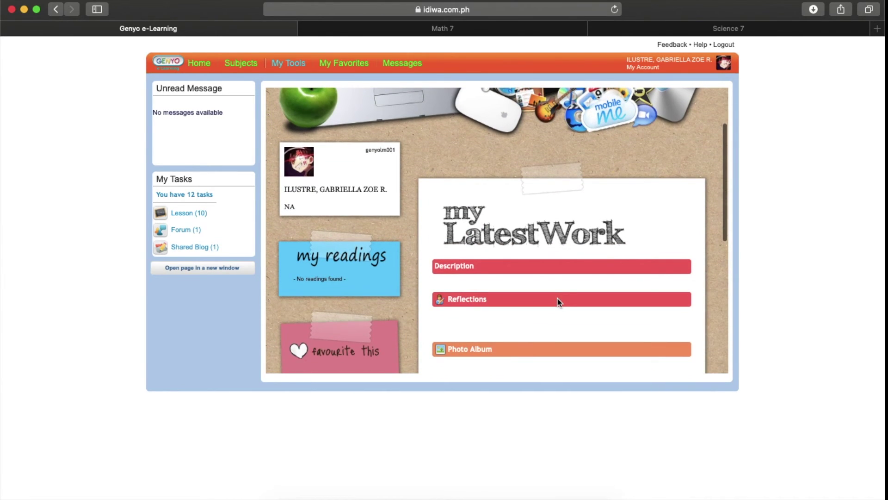
{"action": "scroll", "coordinate": [558, 301], "scroll_direction": "up", "scroll_amount": 3}
{"action": "left_click", "coordinate": [298, 95]}
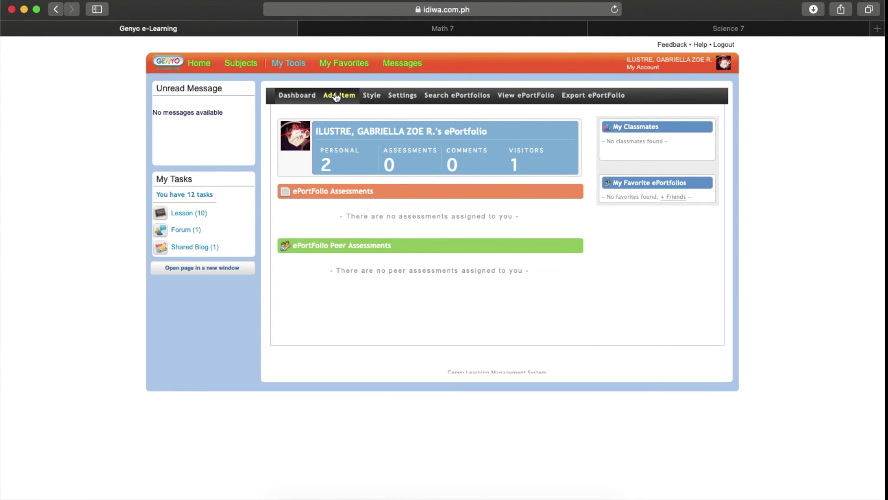
Step: View the ePortfolio and delete the "My eprotfolio" item from the Personal section of the latest work
{"action": "left_click", "coordinate": [505, 96]}
{"action": "scroll", "coordinate": [528, 330], "scroll_direction": "down", "scroll_amount": 5}
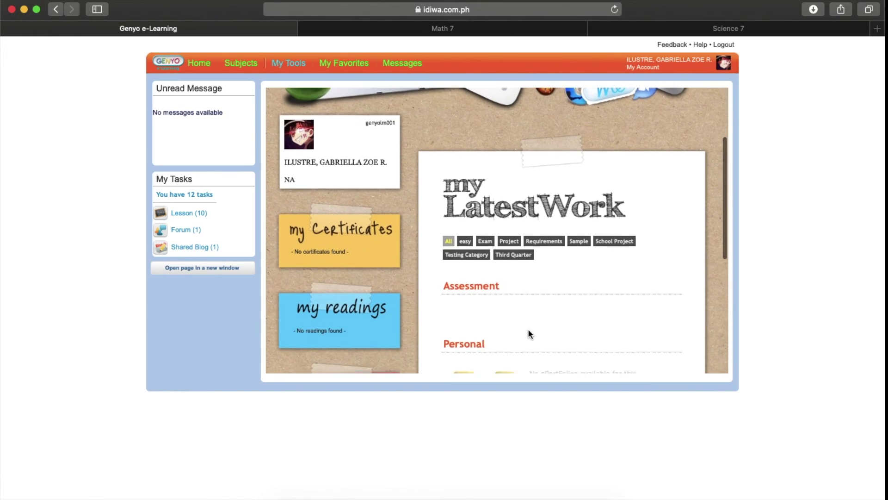
{"action": "scroll", "coordinate": [528, 328], "scroll_direction": "down", "scroll_amount": 5}
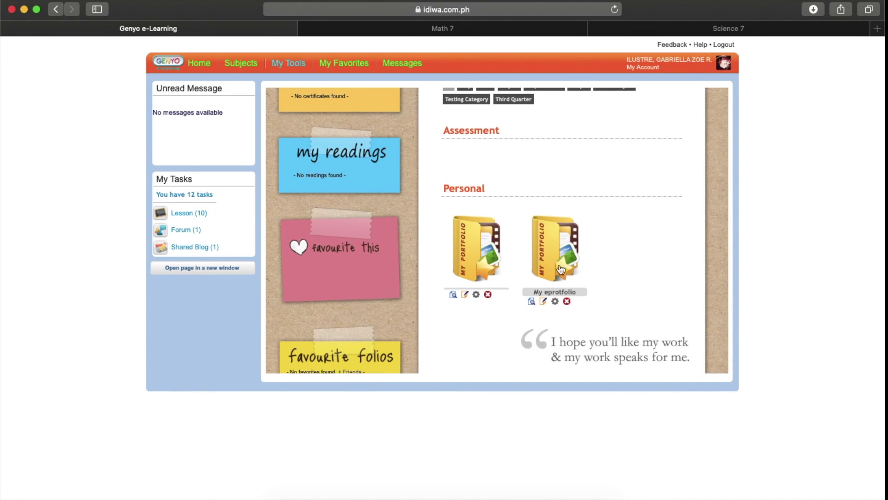
{"action": "left_click", "coordinate": [566, 303]}
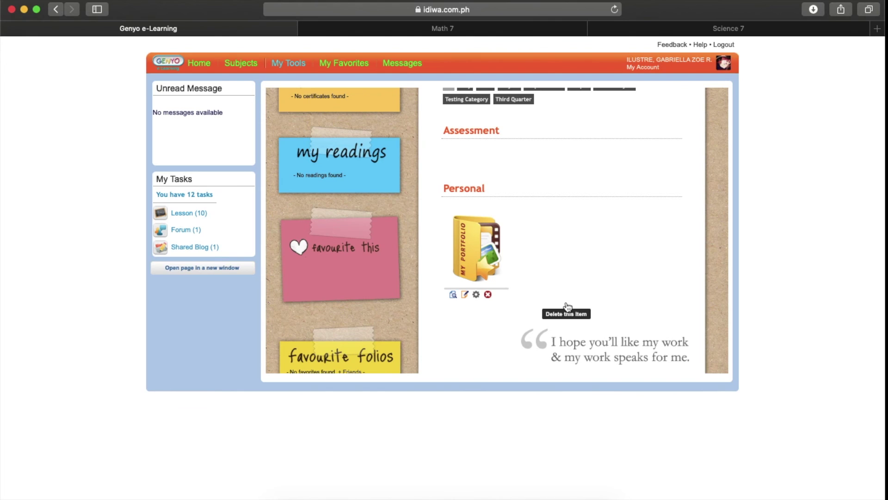
{"action": "scroll", "coordinate": [567, 305], "scroll_direction": "up", "scroll_amount": 5}
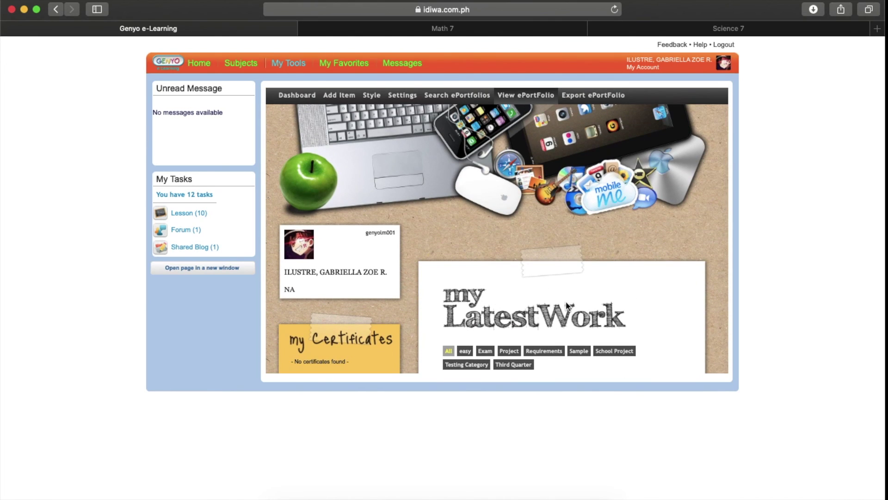